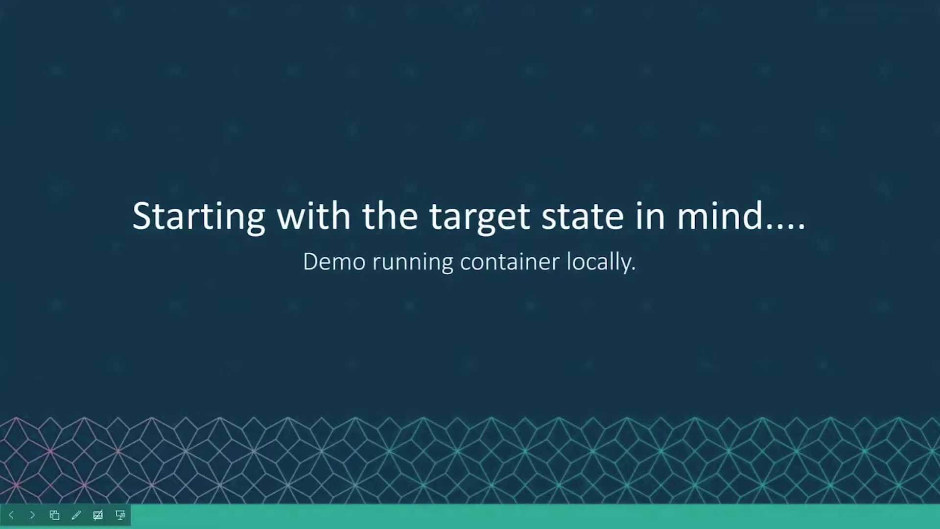
- Leave the 'Starting with the target state in mind' slideshow for SAS Studio showing gendata.sas
key("alt+Tab")
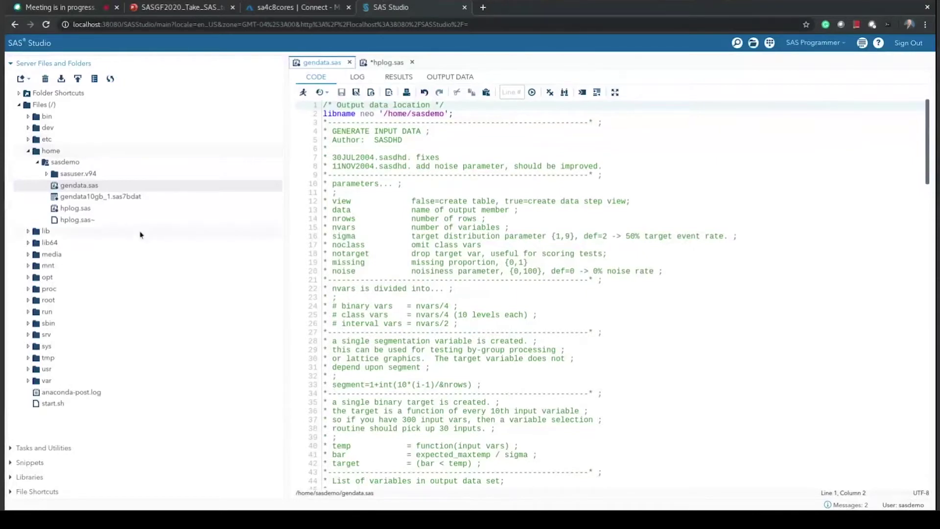
- Show the hplog.sas HPLOGISTIC log, with 'localhost' highlighted in the address bar
left_click(387, 62)
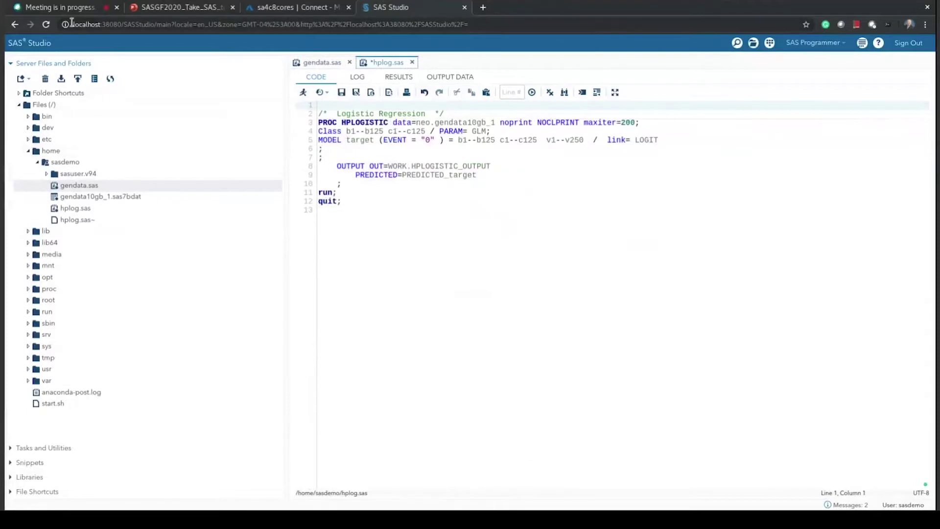
left_click_drag(73, 23, 96, 23)
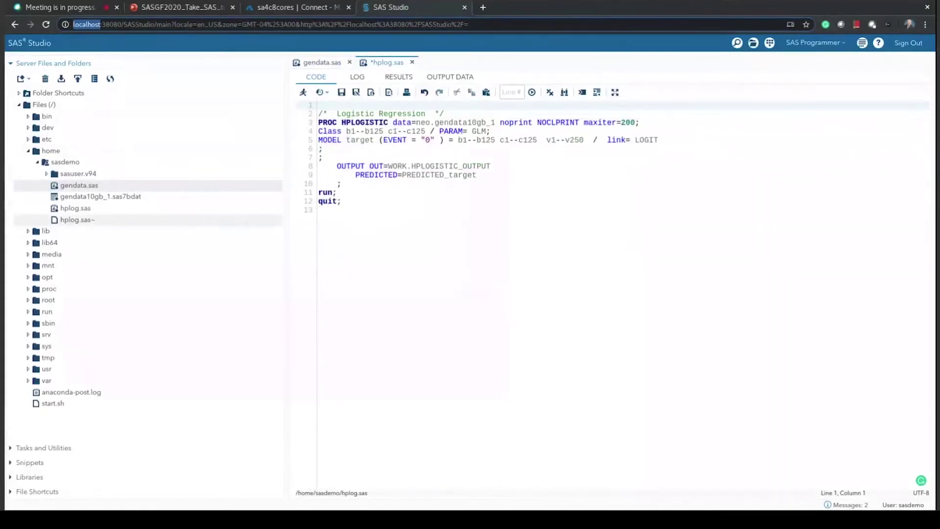
left_click(343, 80)
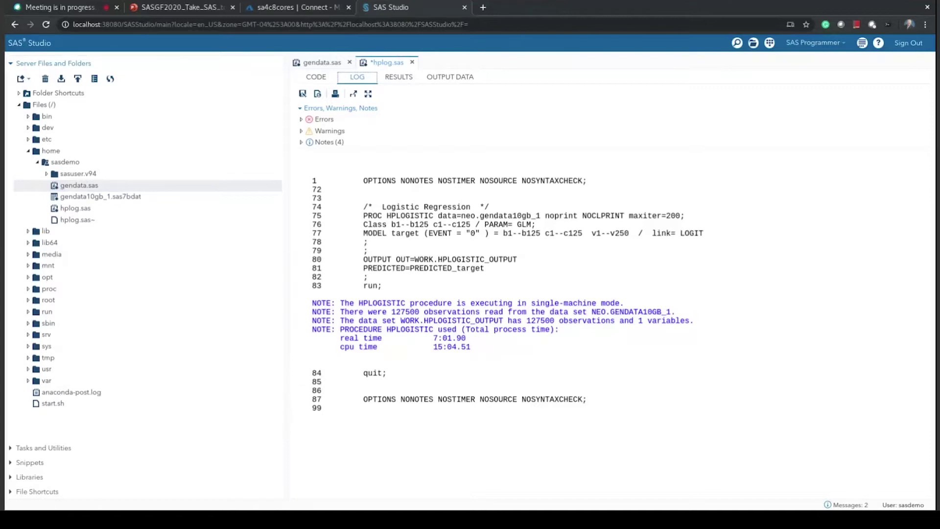
- Open the Overview page of the sa4c8cores virtual machine in the Azure portal
left_click(275, 9)
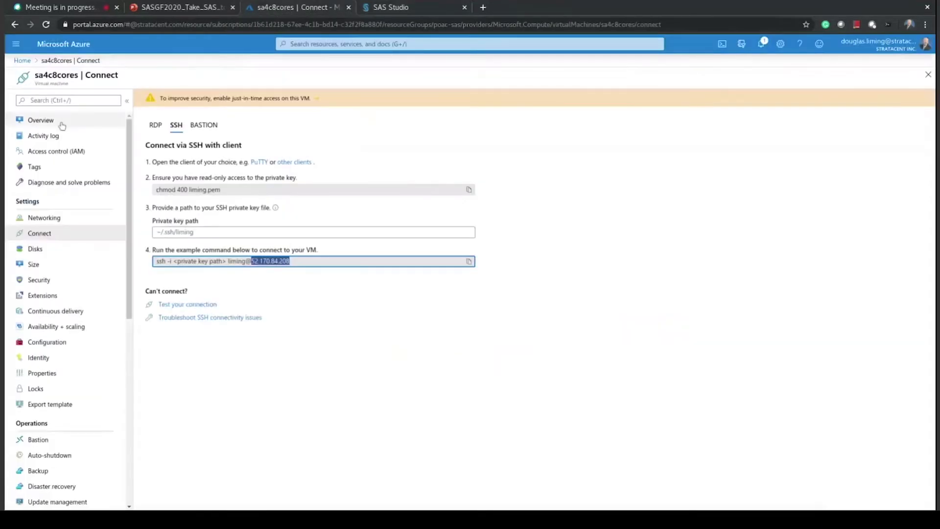
left_click(41, 120)
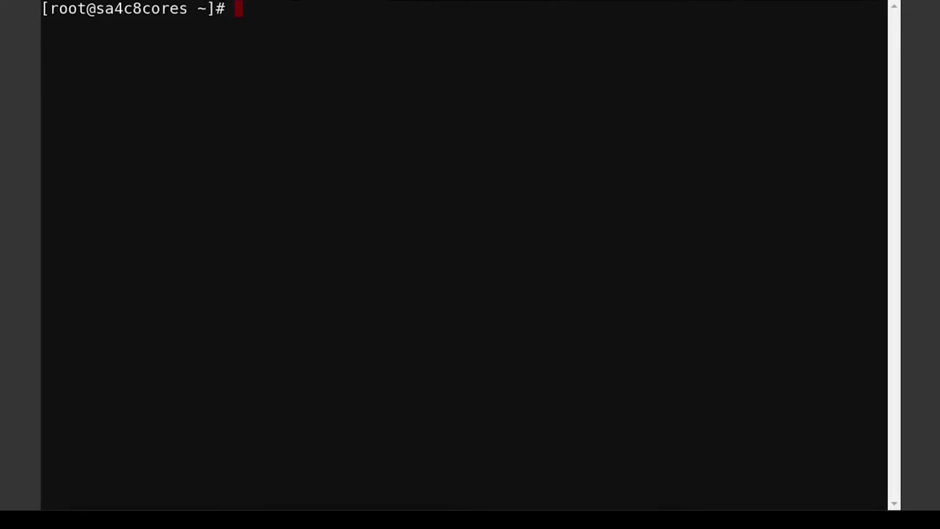
- Pull the sa4c:sas94 image, list the 7.2 GB image, and start it on port 38080
type("docker pull douglasliming/sa4c:sas94")
right_click(181, 119)
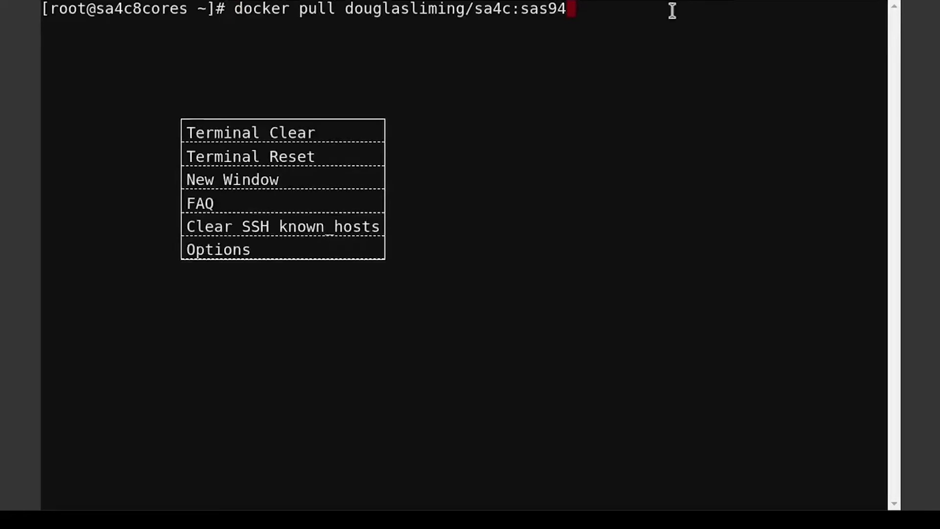
left_click(682, 24)
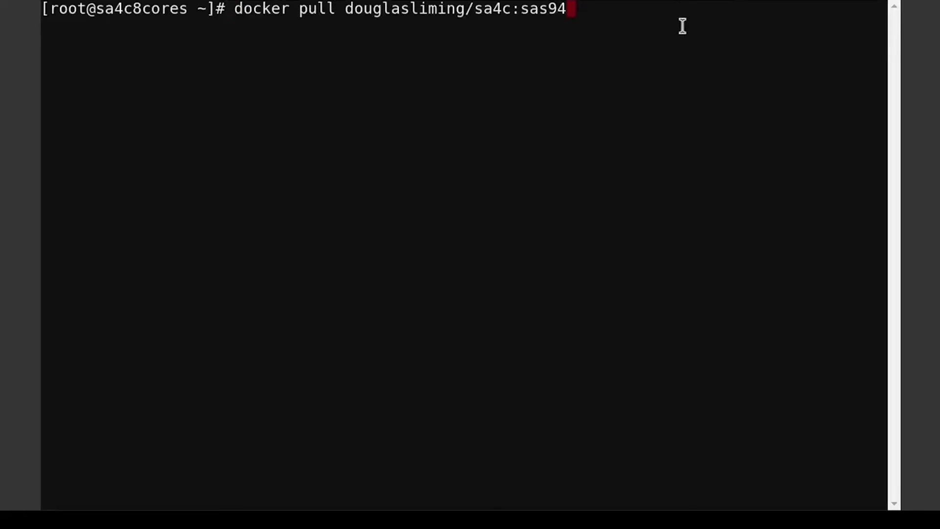
key("Return")
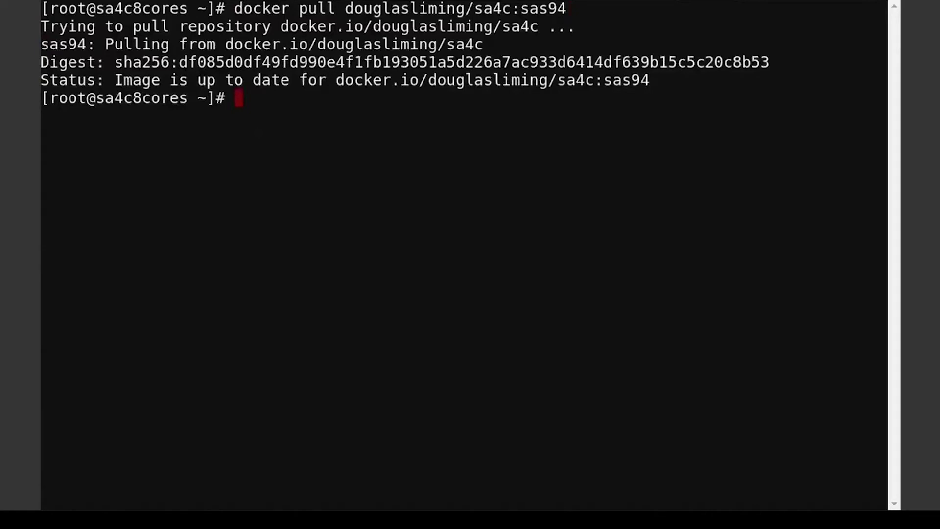
type("docker images")
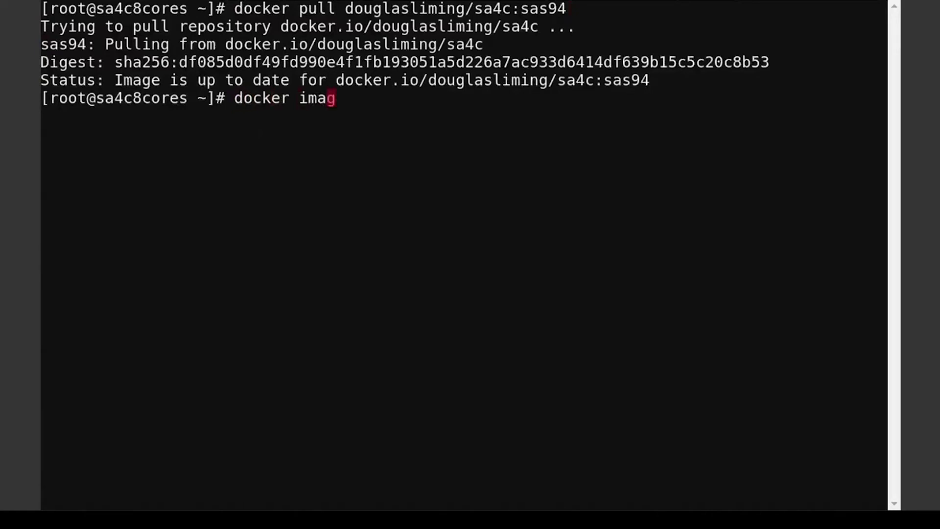
key("Return")
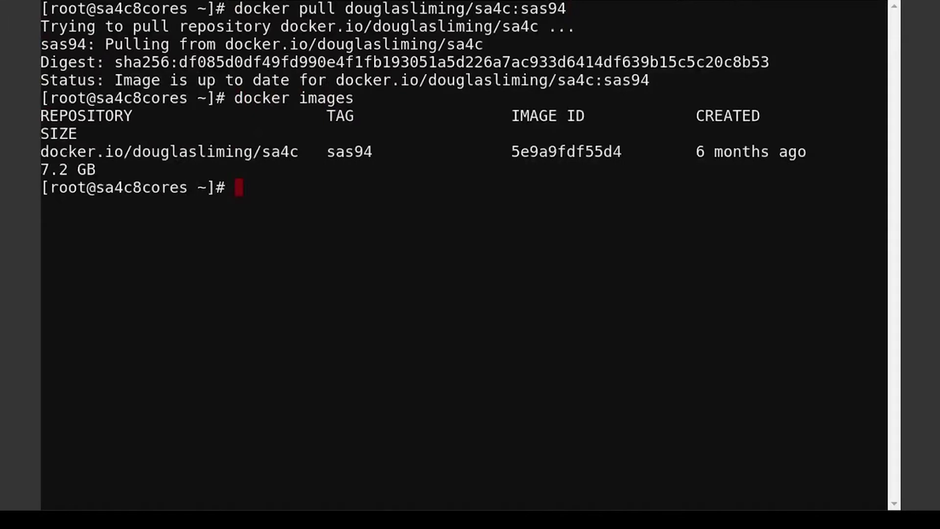
type("docker ")
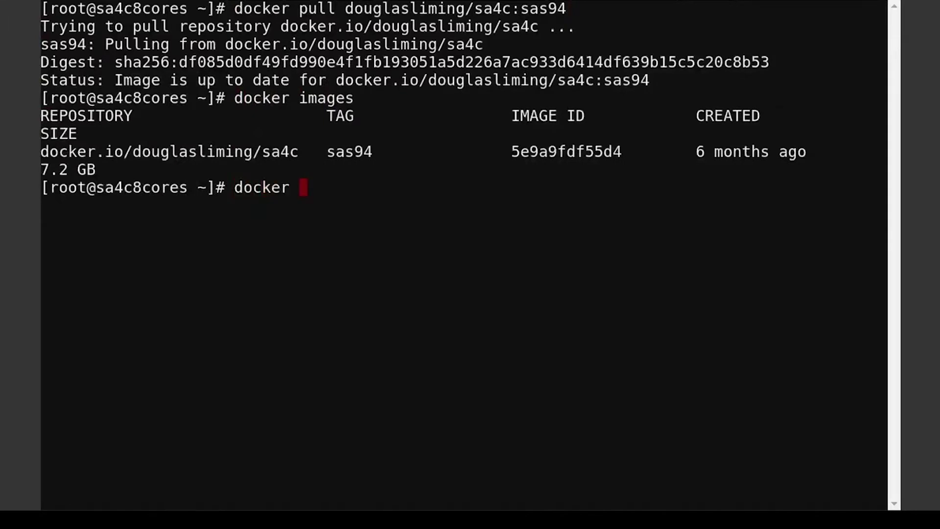
type("run -it")
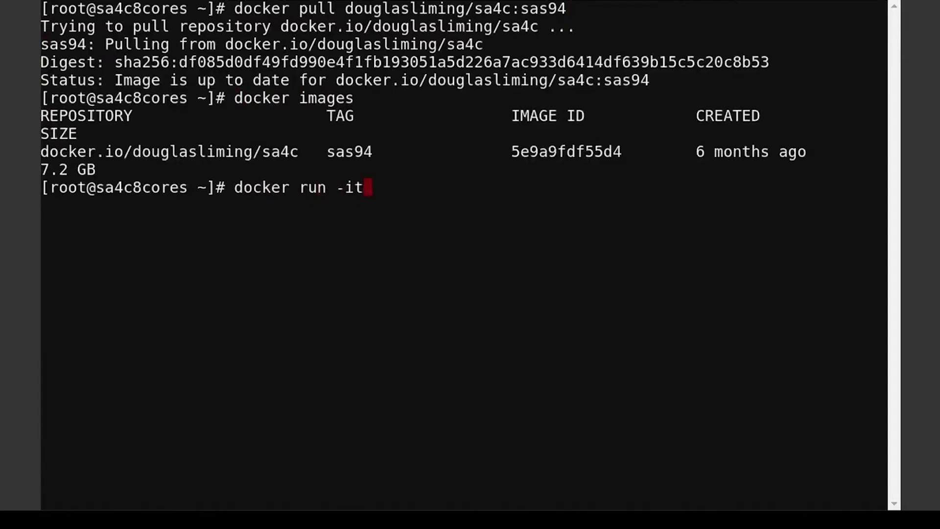
type(" -o")
type("p ")
type("3")
type("808")
type("0:")
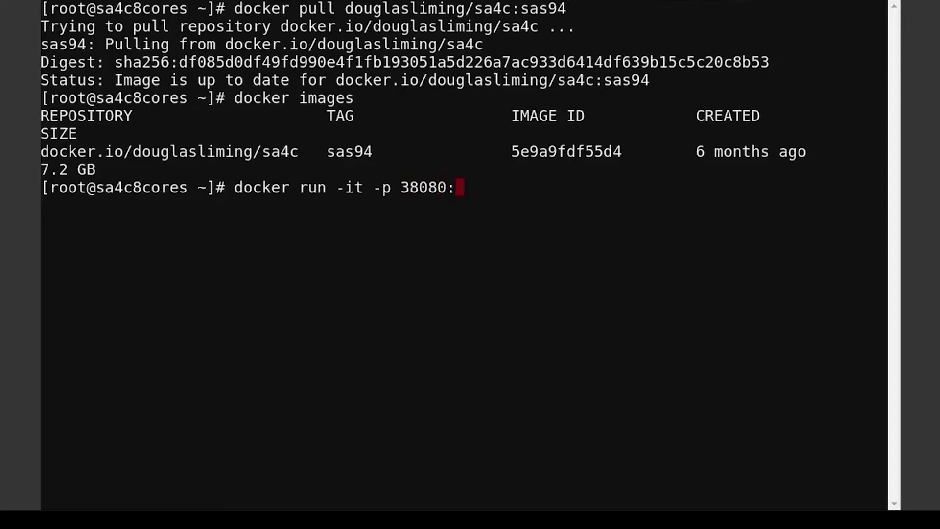
type("38080")
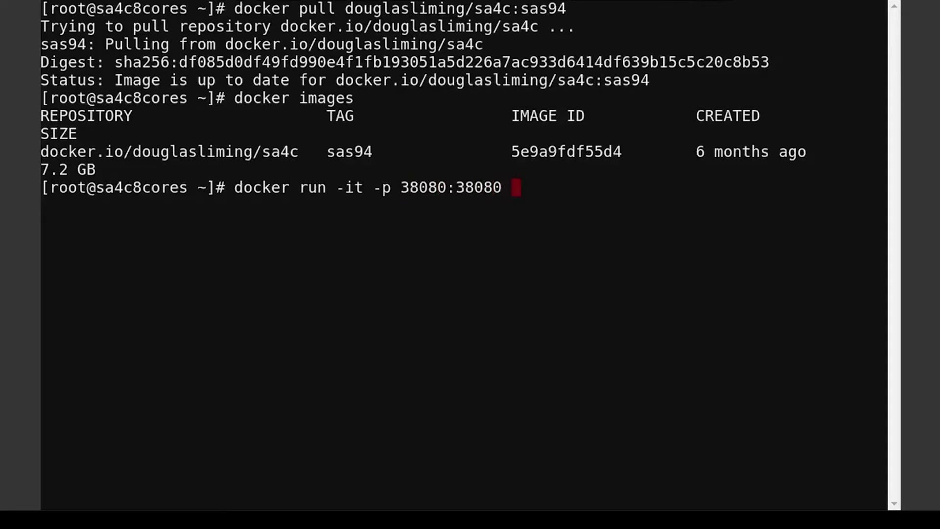
type(" dougla")
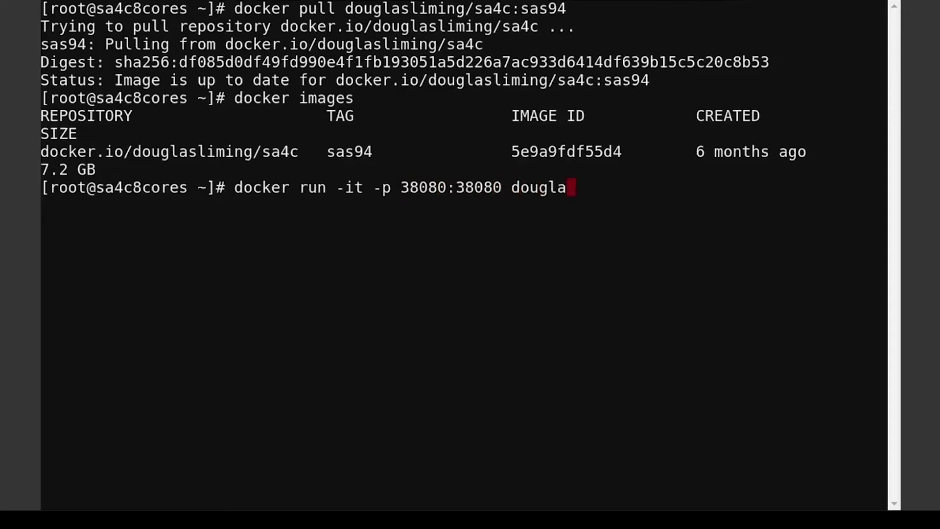
type("sliming")
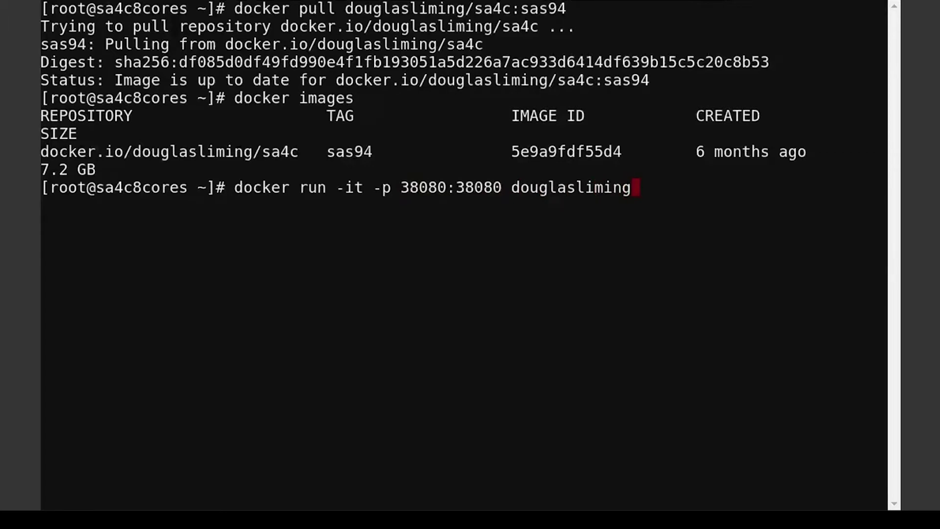
type("/sa4")
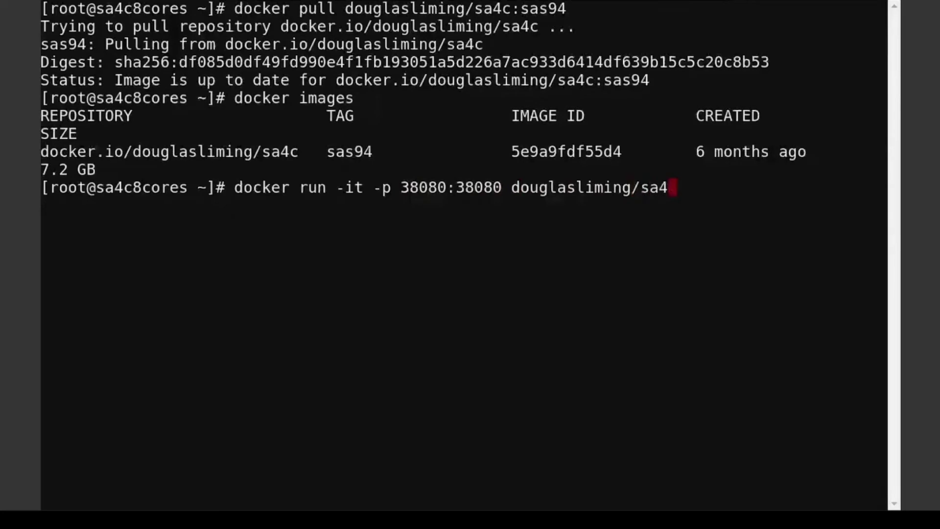
type("c:s")
type("as94")
key("Return")
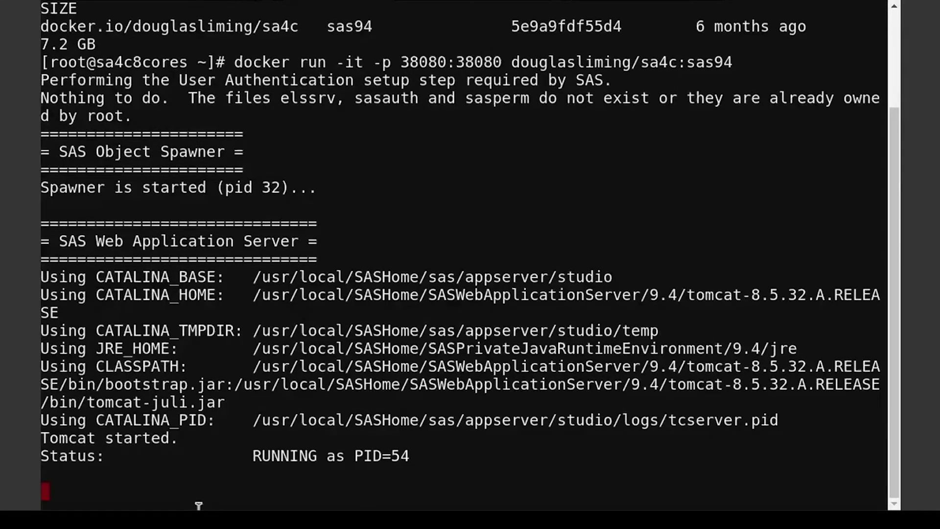
- Return to the Chrome SAS Studio tab once the container's Tomcat server is running
key("alt+Tab")
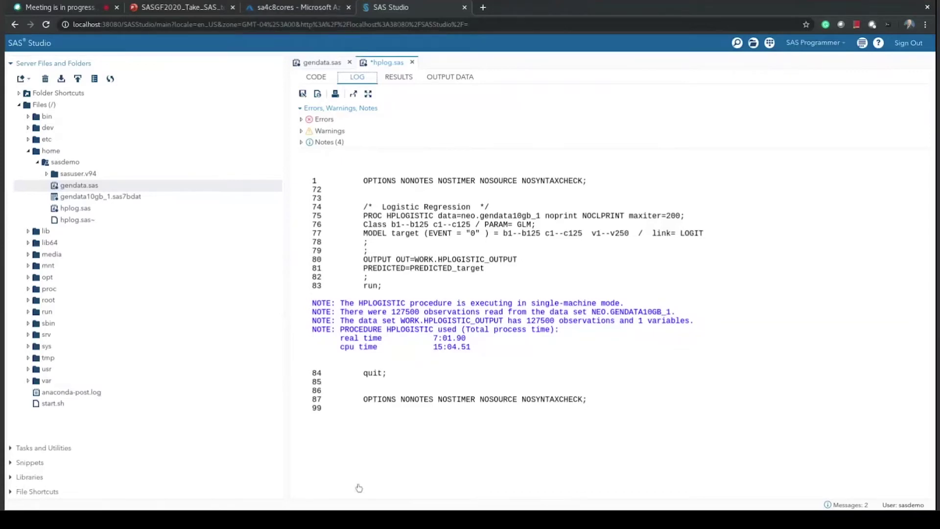
- Highlight the HPLOGISTIC cpu time of 15:04.51 in the hplog.sas log
left_click_drag(434, 347, 307, 347)
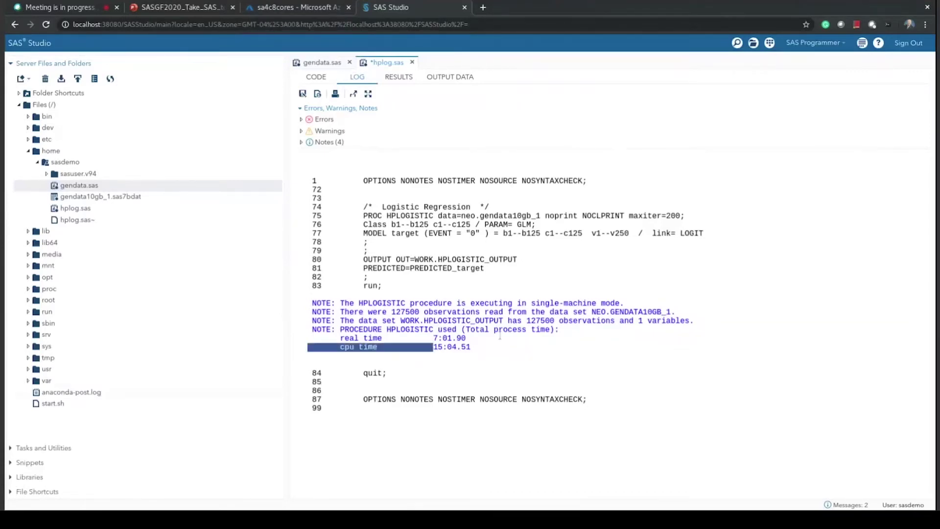
left_click_drag(433, 346, 490, 355)
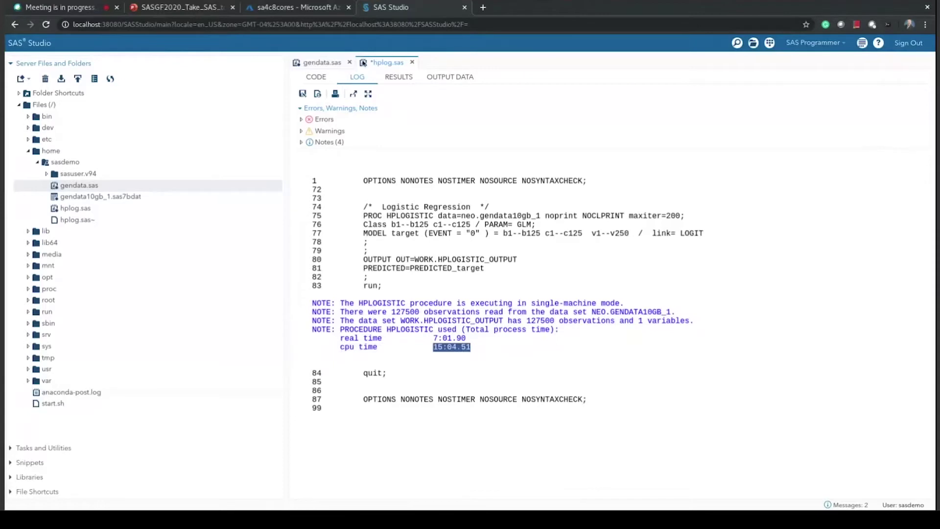
left_click(297, 7)
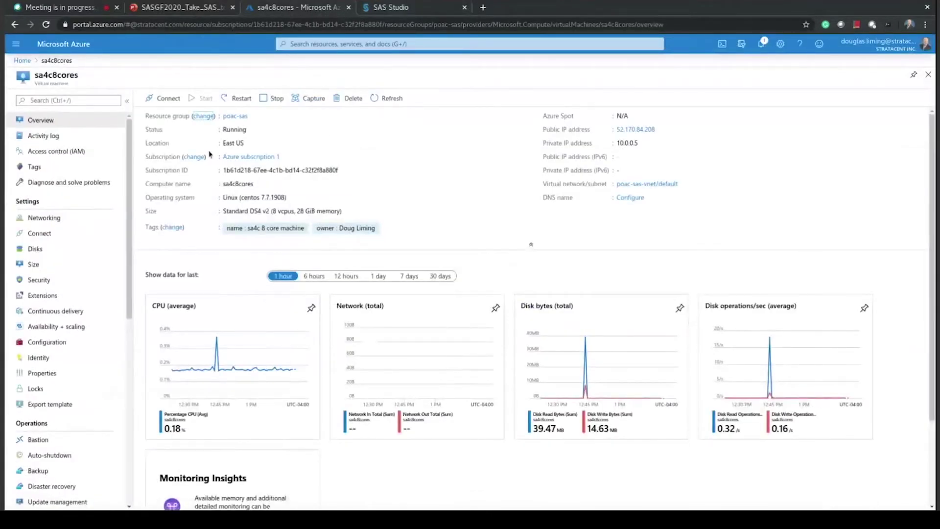
- Bring up SSH connection details for sa4c8cores and select its IP 52.170.84.208
left_click(167, 98)
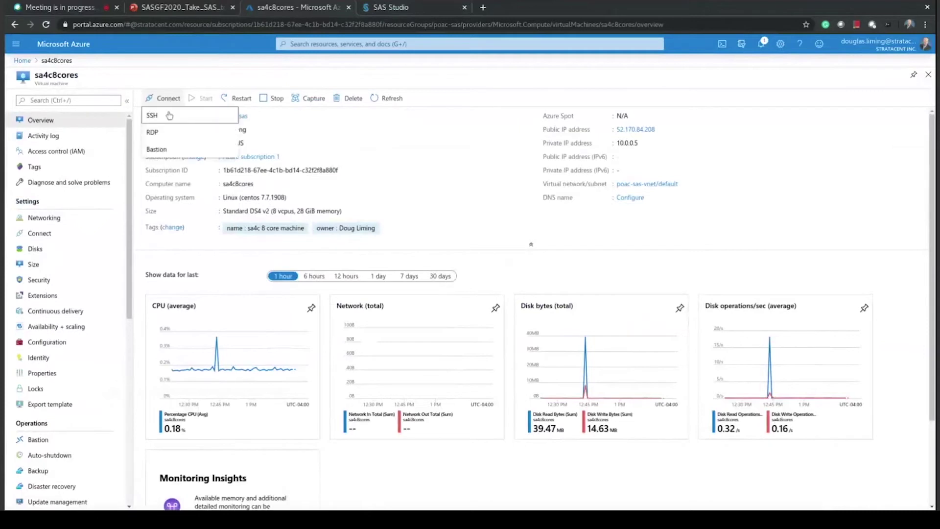
left_click(162, 116)
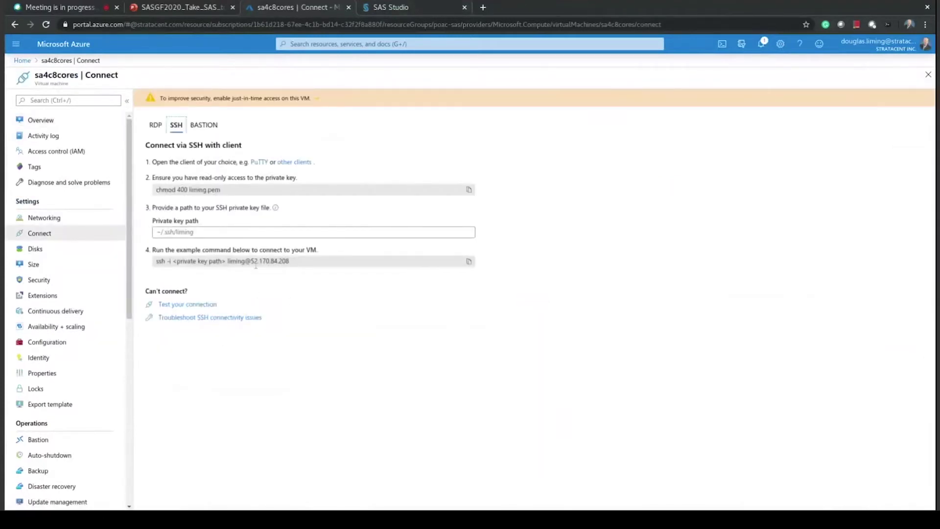
left_click_drag(251, 260, 291, 262)
key("ctrl+c")
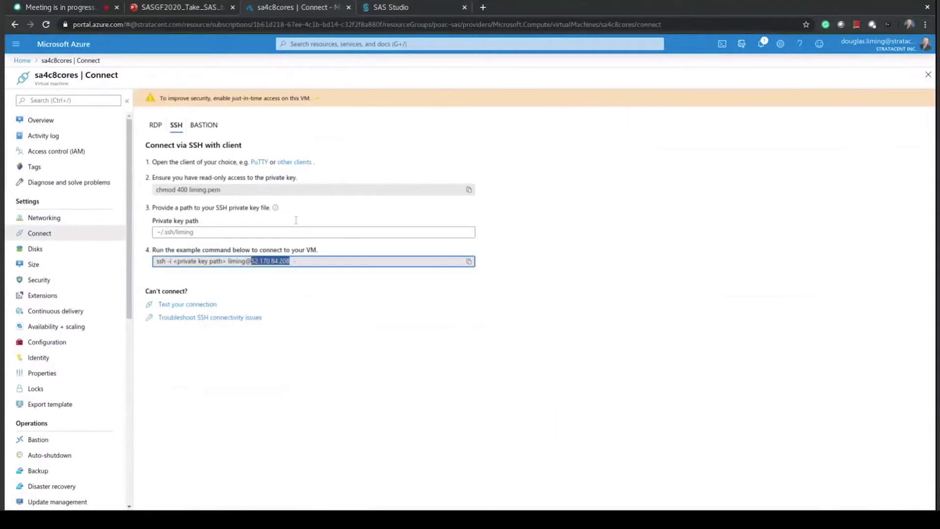
left_click(485, 7)
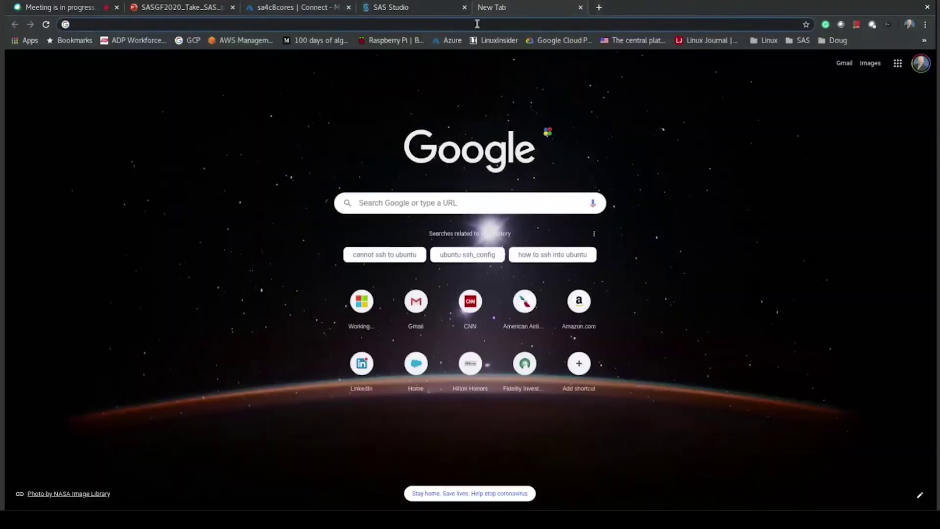
- Load 52.170.84.208:38080, sign in, and dismiss the save-password prompt
key("ctrl+v")
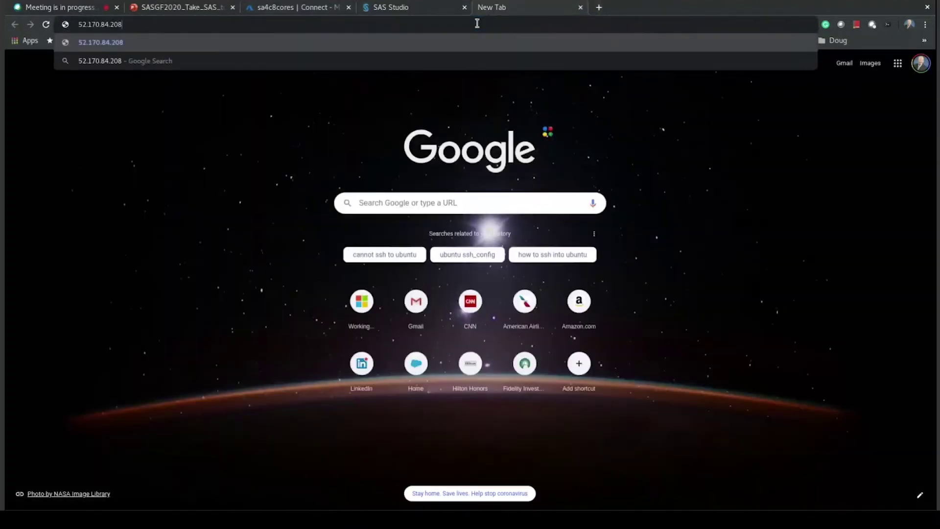
type(":380")
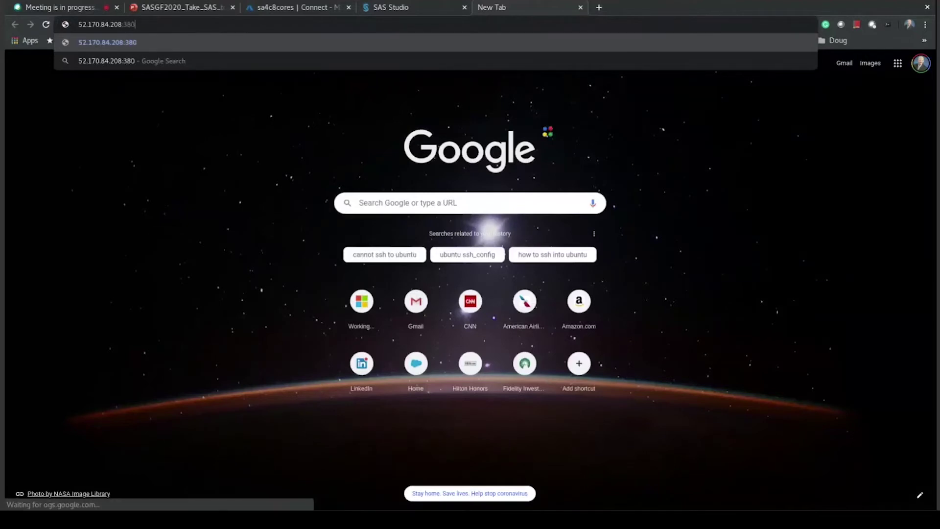
type("80")
key("Return")
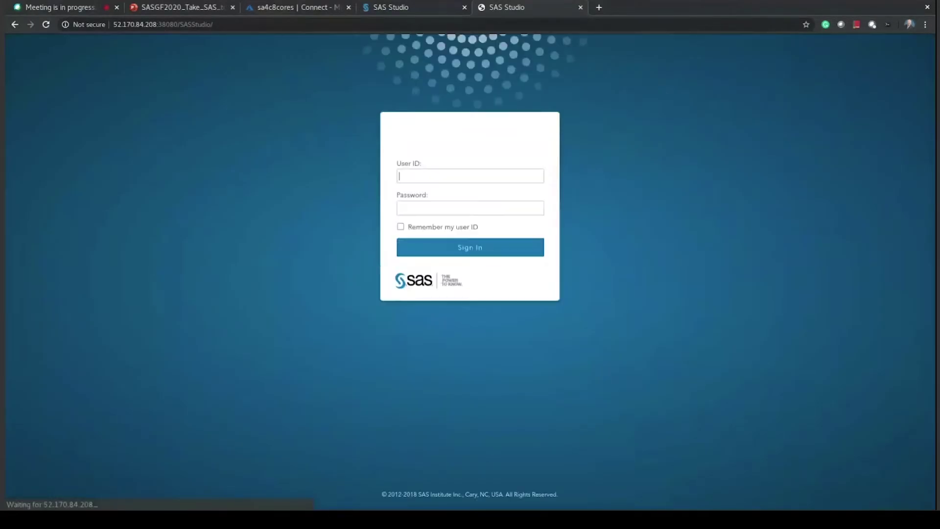
type("sasd")
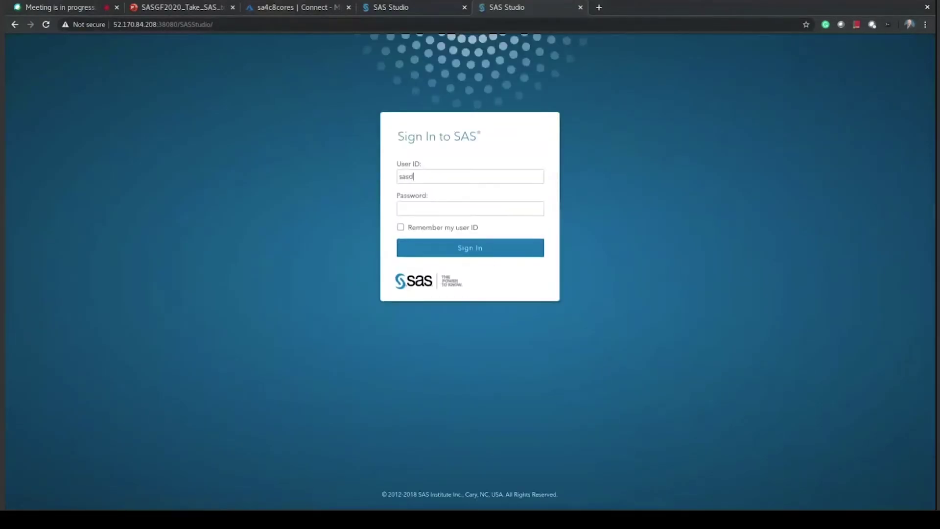
type("emo")
key("Tab")
type("•••••")
type("•••")
key("Return")
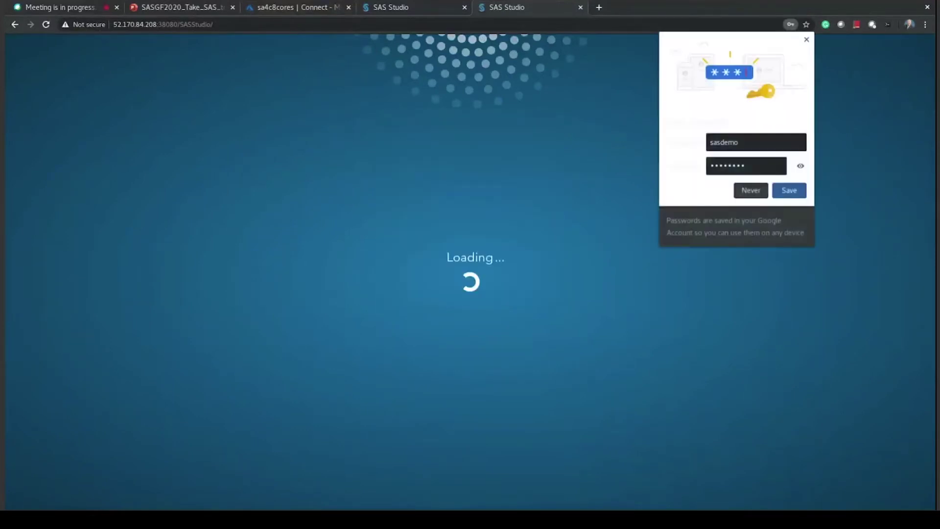
left_click(789, 190)
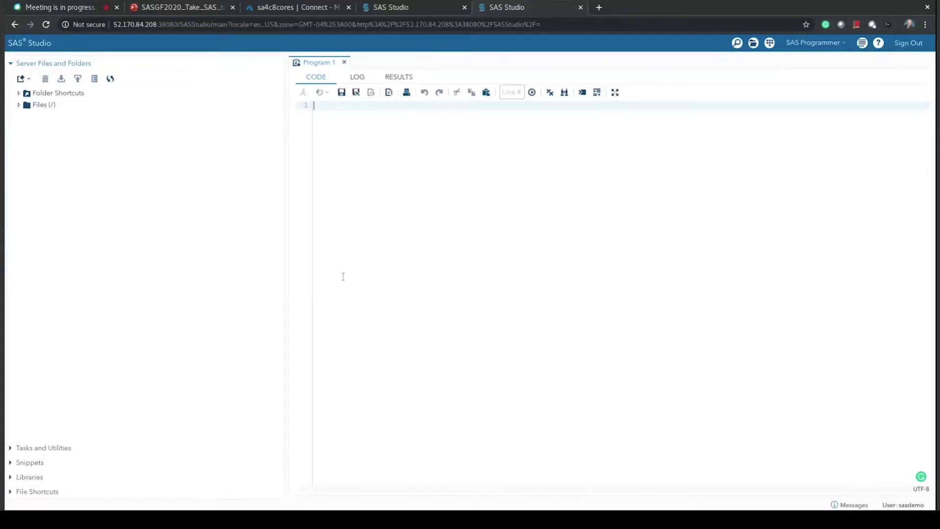
left_click(438, 7)
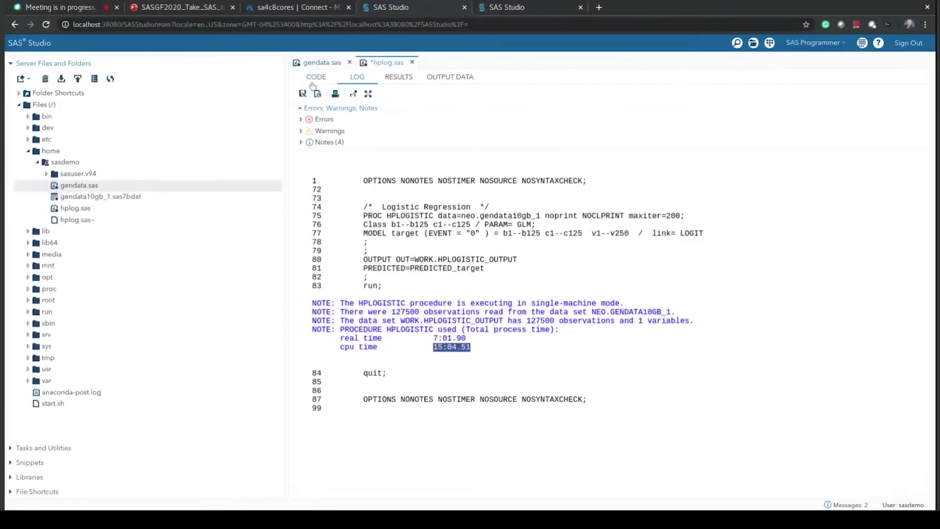
- Copy all of the gendata.sas code into the VM's empty Program 1 and run it
left_click(321, 63)
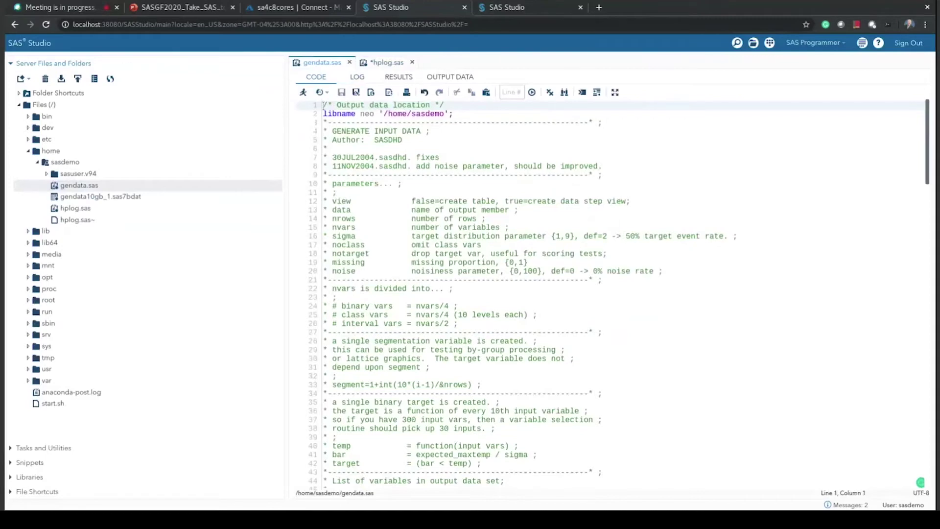
key("ctrl+a")
left_click(408, 8)
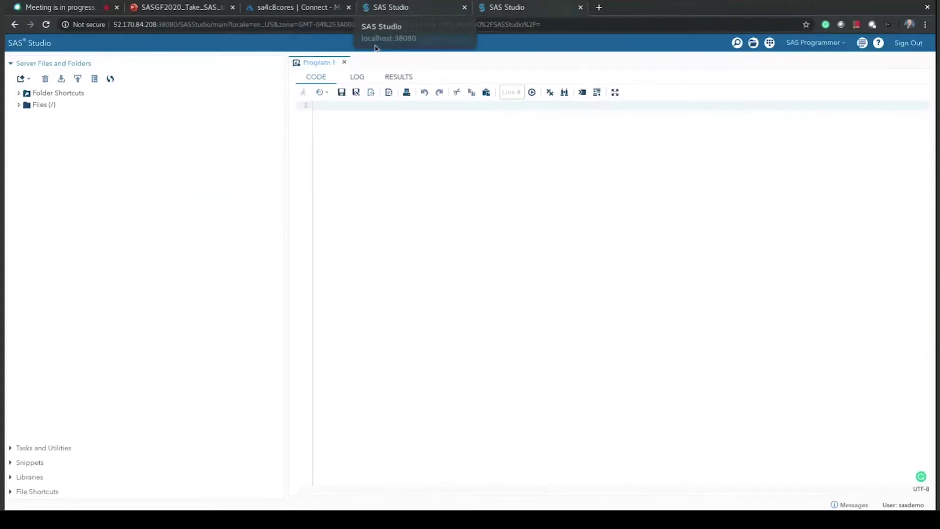
left_click(352, 113)
key("ctrl+v")
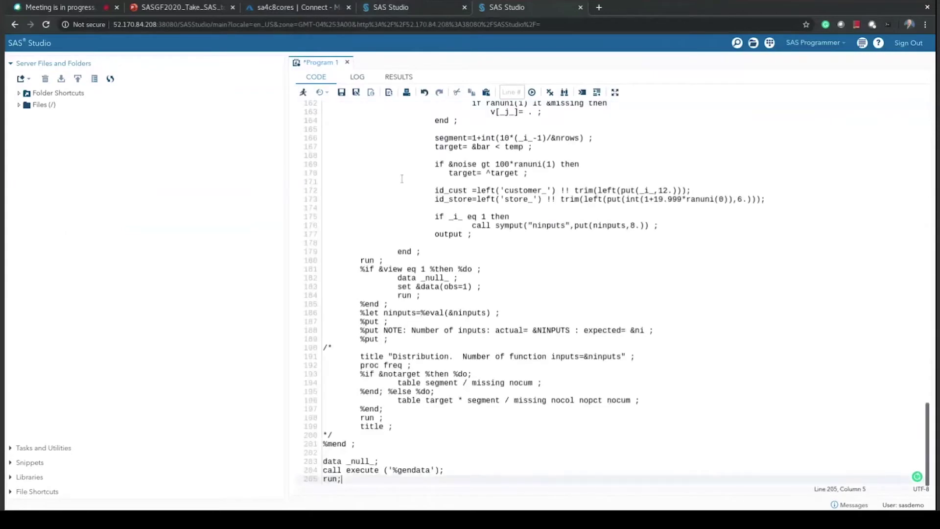
left_click(401, 178)
scroll(401, 179, "up", 8)
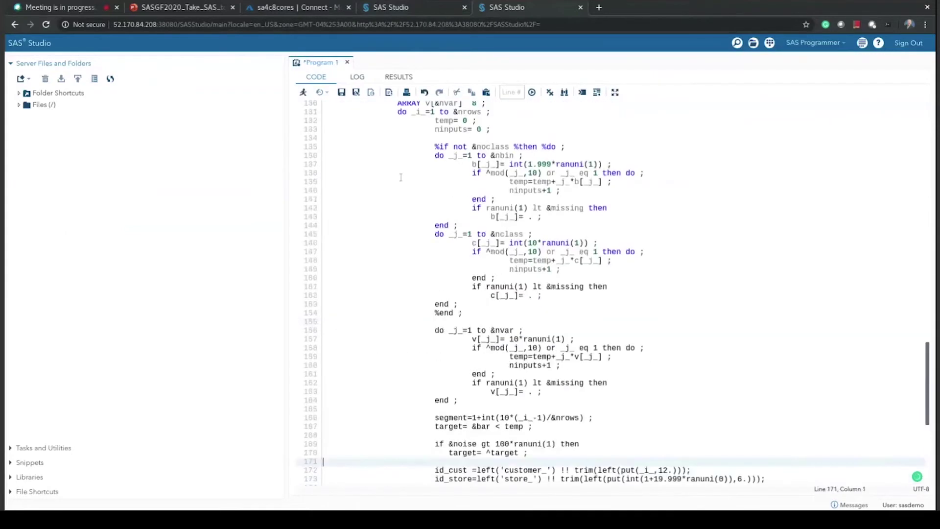
scroll(401, 179, "up", 10)
scroll(401, 178, "up", 10)
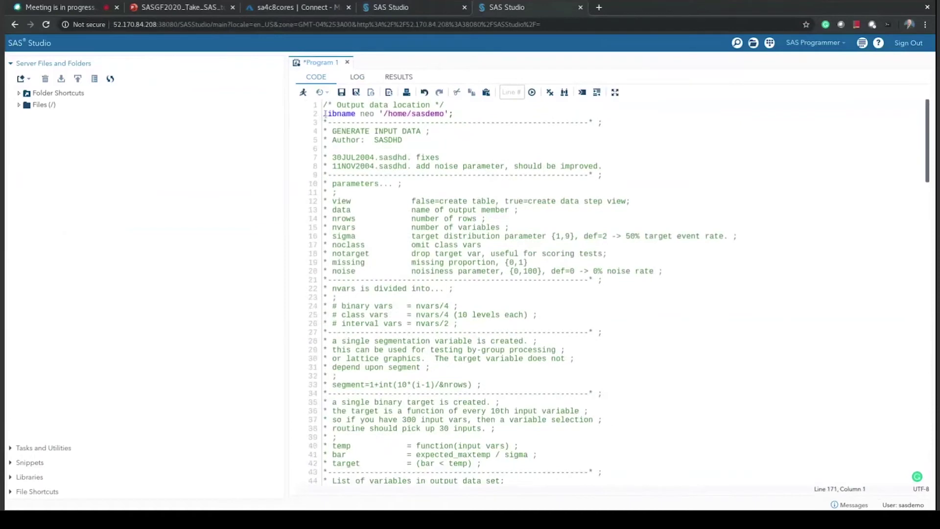
left_click(302, 92)
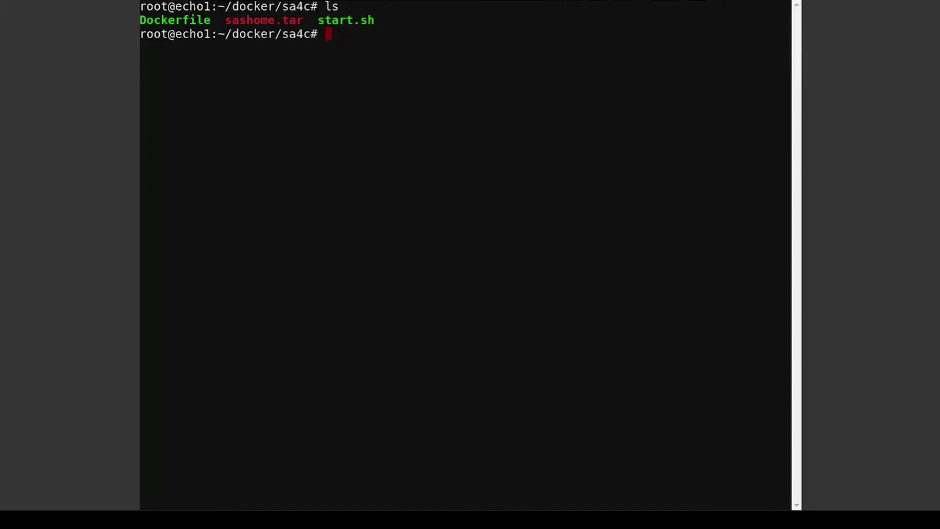
type("vi Dockerf")
- Open the Dockerfile in vi and copy its FROM centos line
key("Tab")
key("Return")
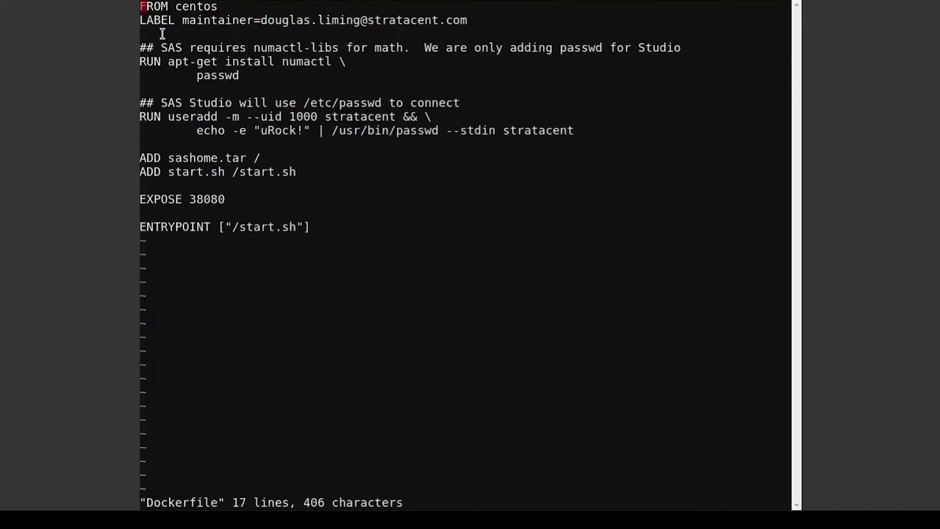
left_click_drag(141, 7, 217, 7)
key("ctrl+shift+c")
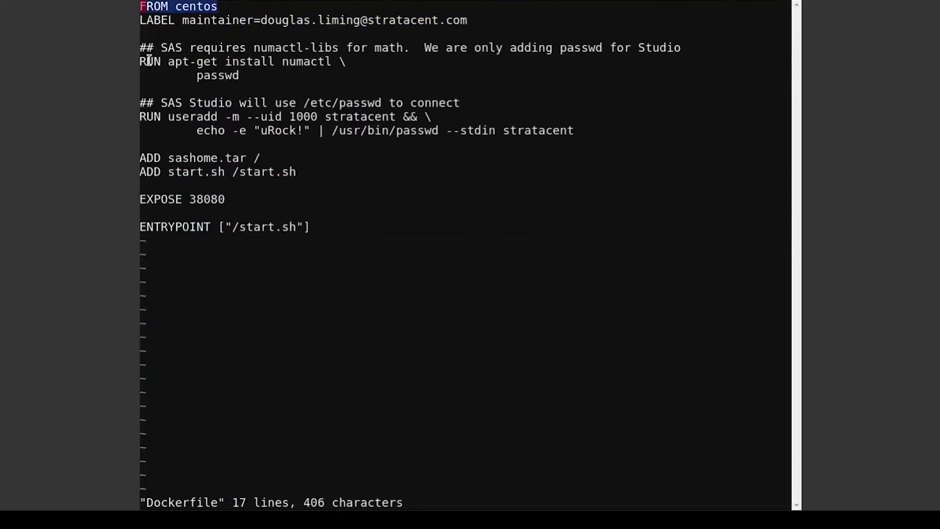
- Highlight numactl, the user setup, the start.sh copy and port 38080, then exit vi
double_click(300, 62)
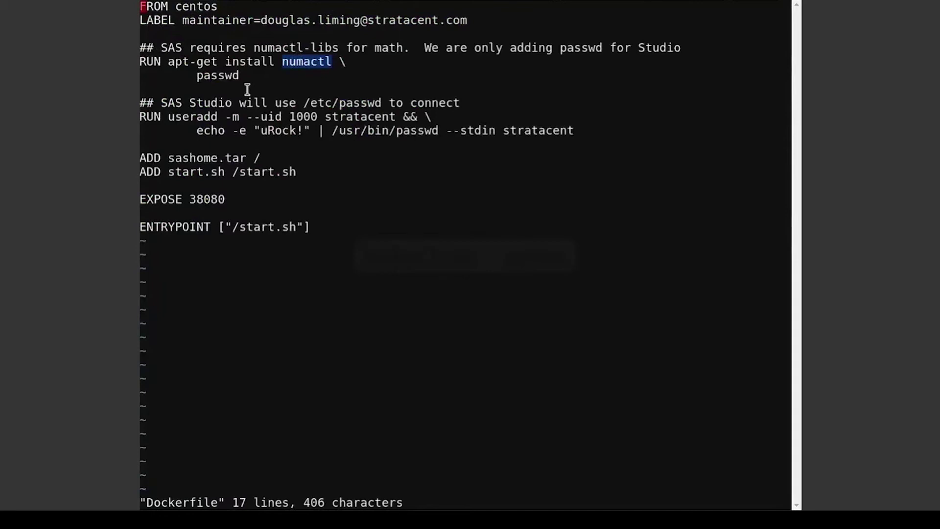
left_click_drag(178, 117, 309, 136)
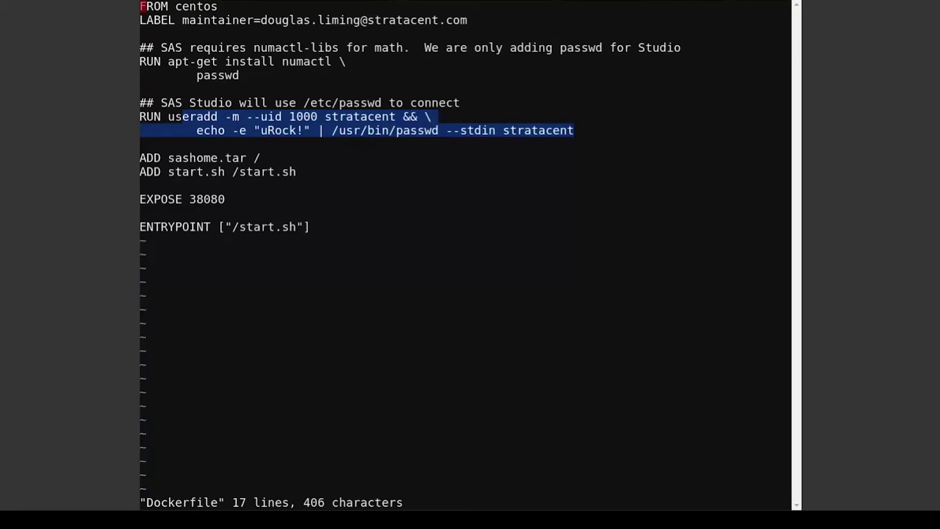
left_click_drag(169, 171, 272, 171)
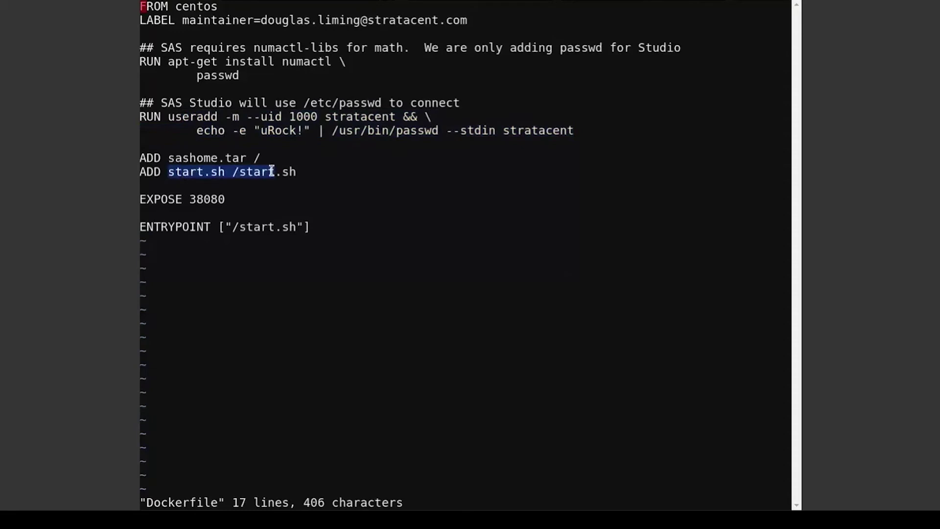
left_click_drag(190, 199, 231, 199)
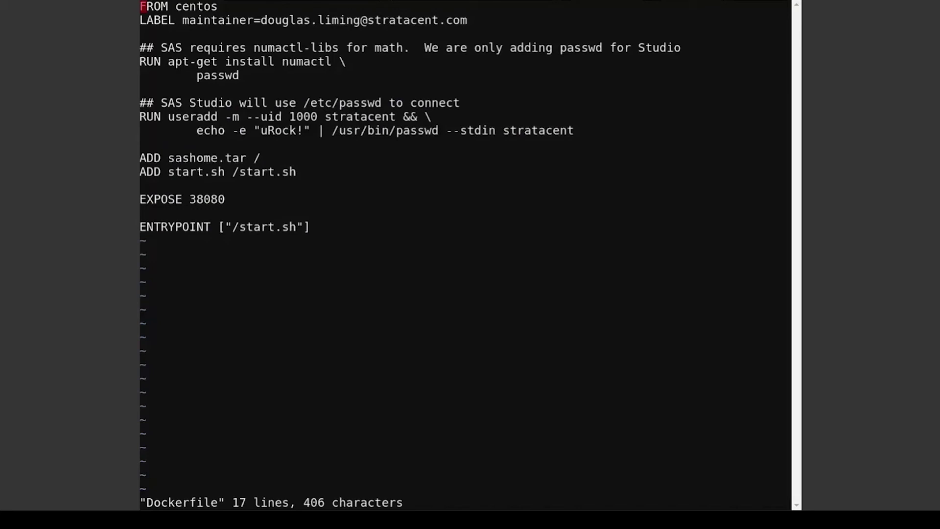
type(":")
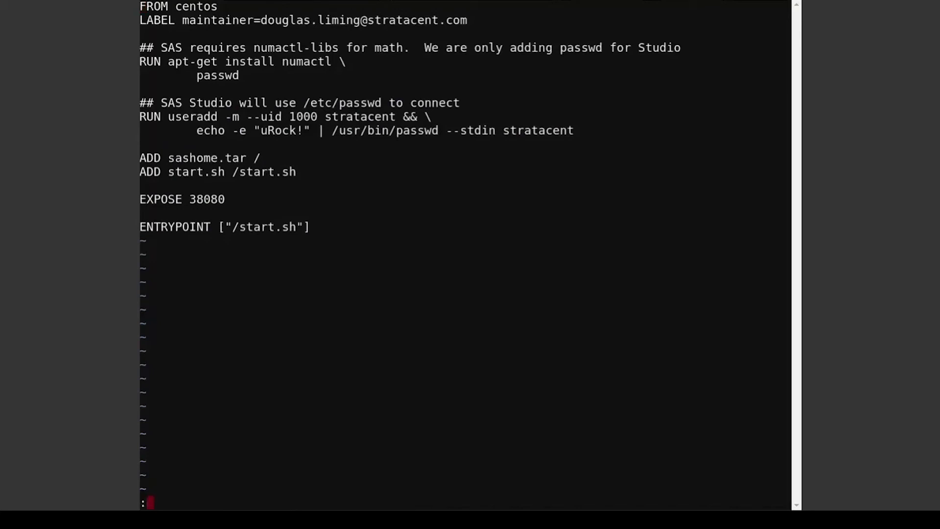
type("wq")
key("Return")
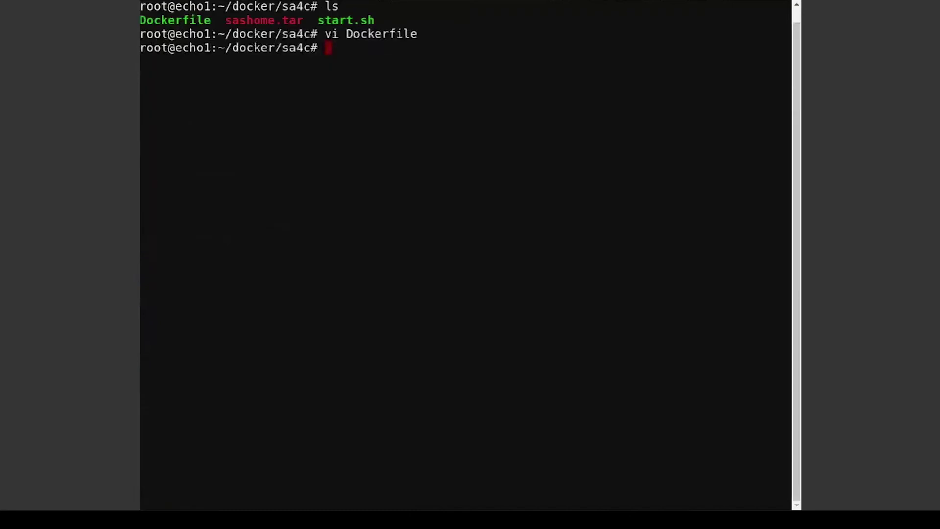
type("do")
- Check Program 1's output data, results and log, then return to Program 2's HPLOGISTIC code
key("BackSpace")
key("BackSpace")
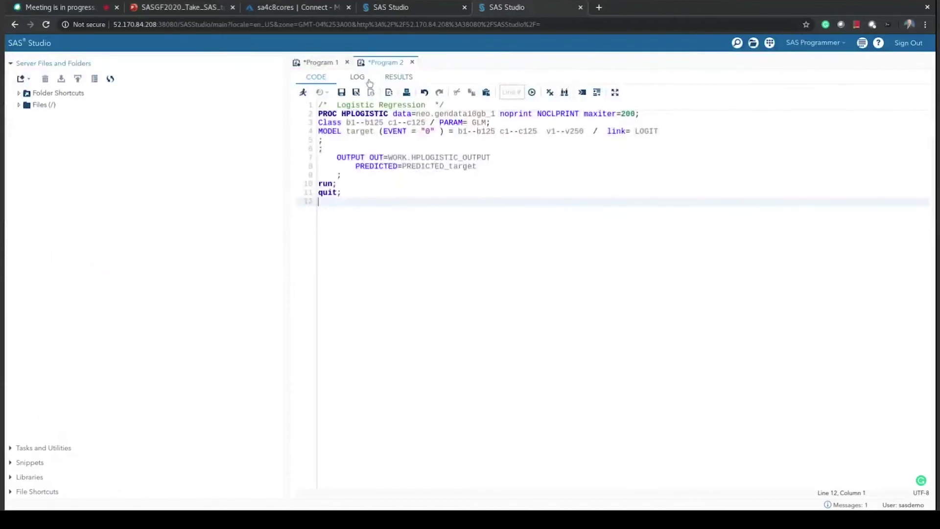
left_click(318, 62)
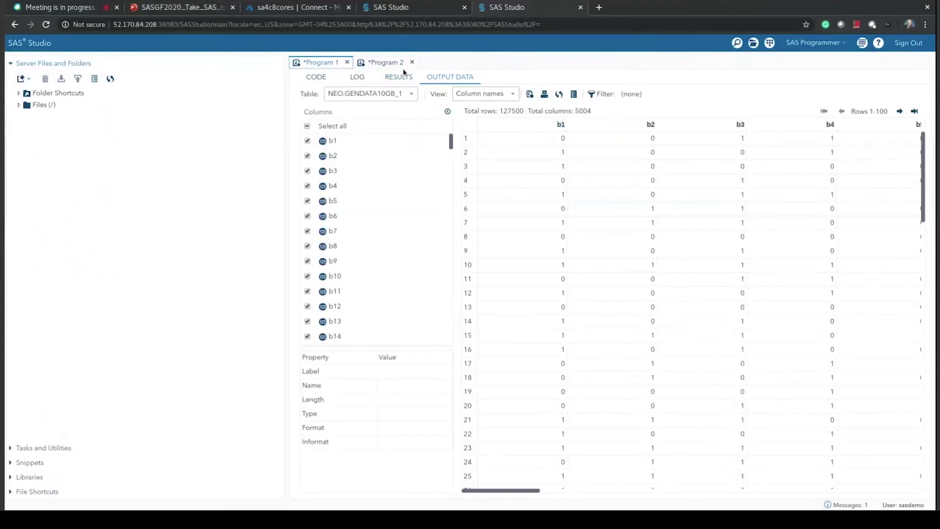
left_click(399, 76)
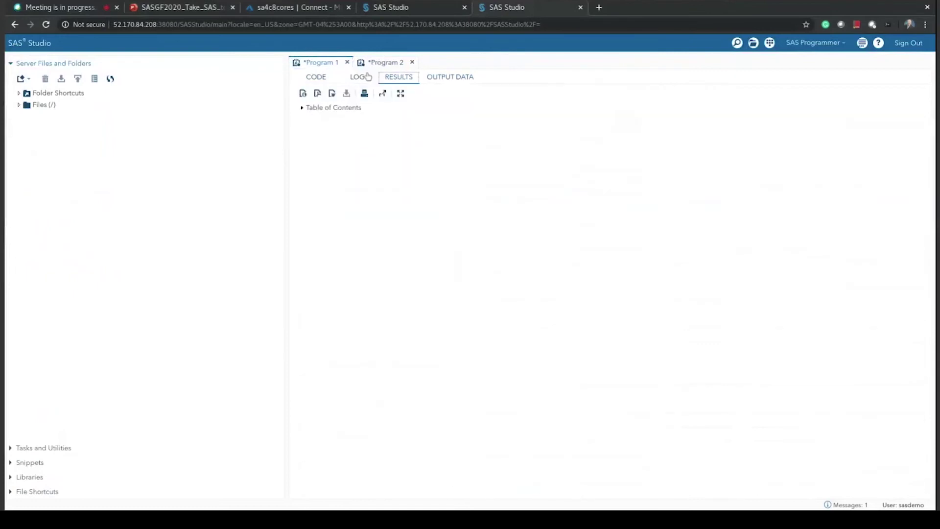
left_click(360, 76)
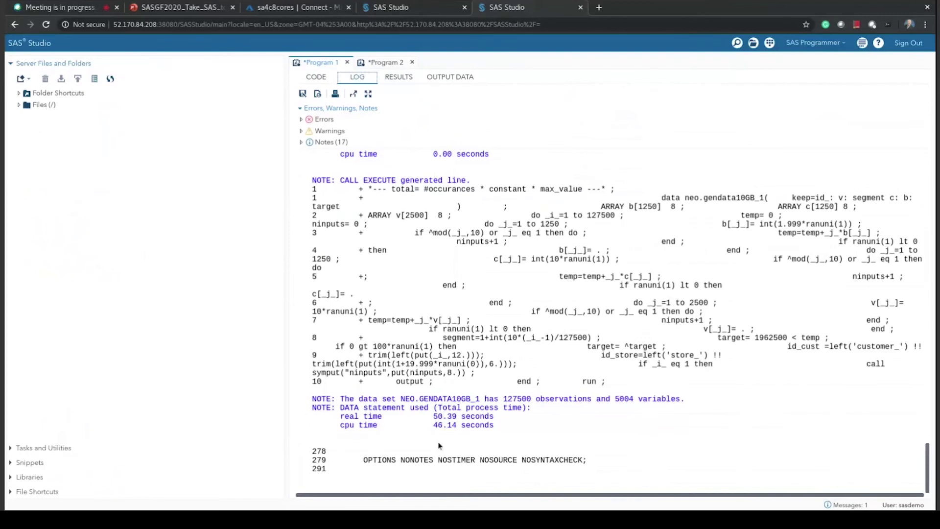
left_click(387, 63)
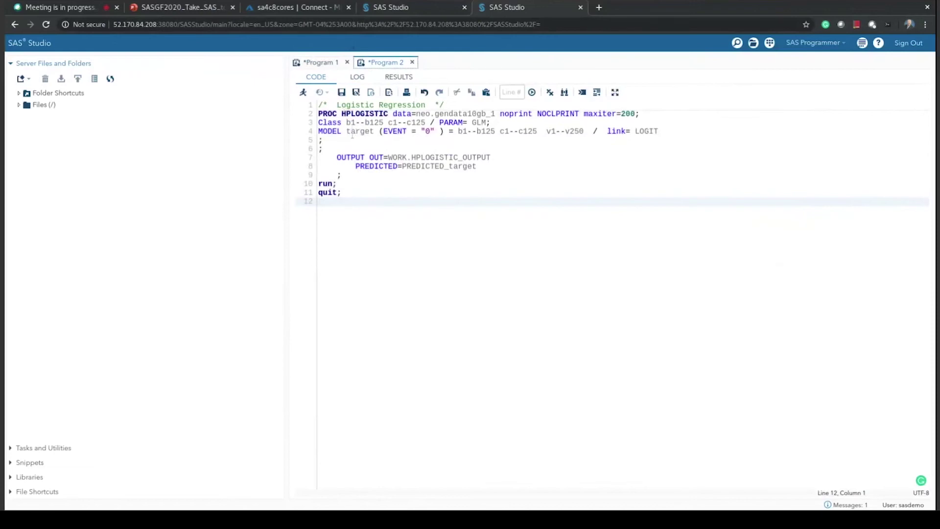
- Place the cursor on HPLOGISTIC in line 2 and run the regression on neo.gendata10gb_1
left_click(344, 114)
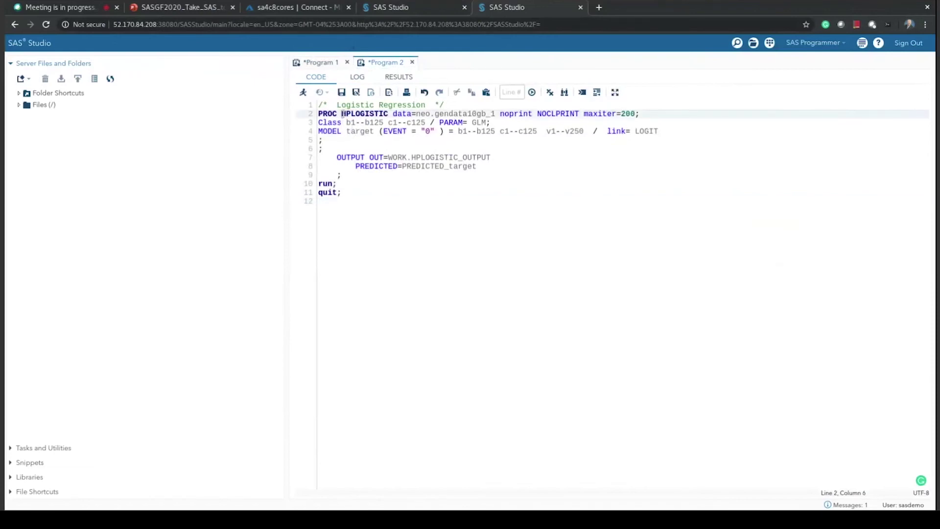
key("shift+Right")
key("shift+Right")
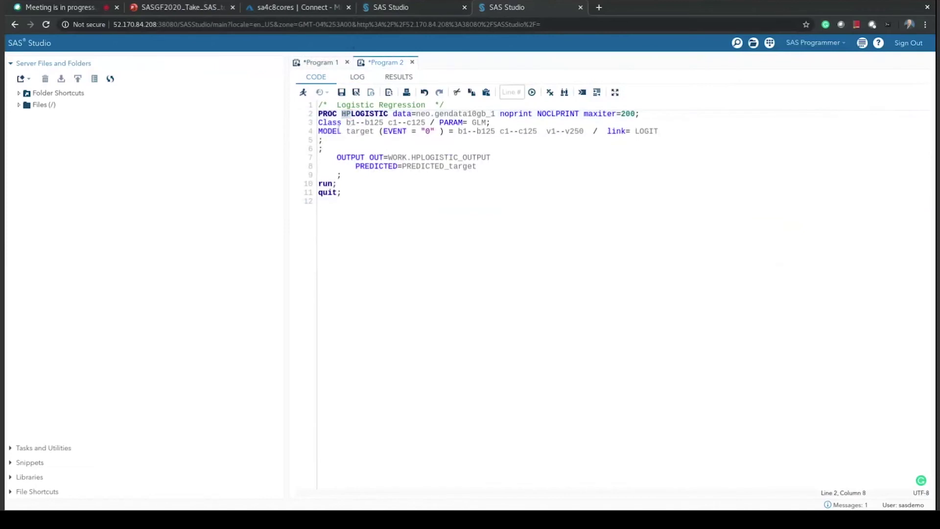
key("Left")
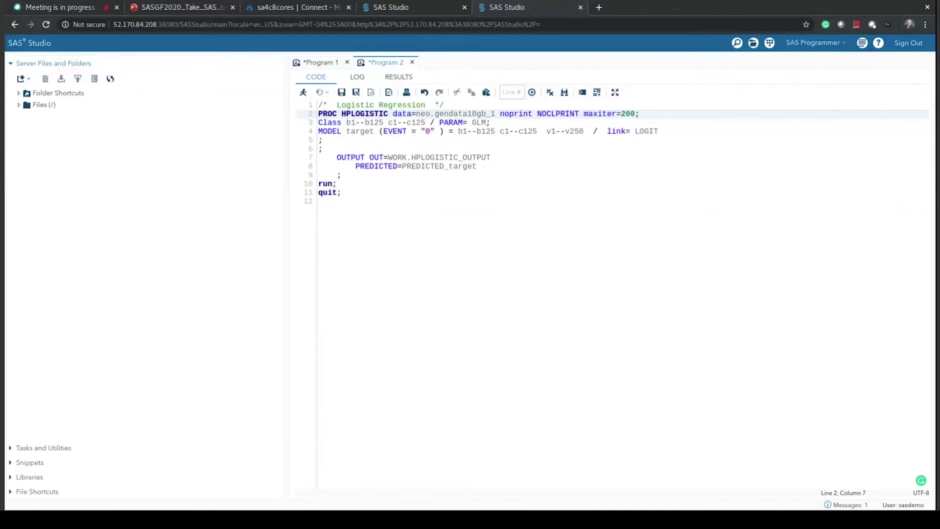
left_click(304, 92)
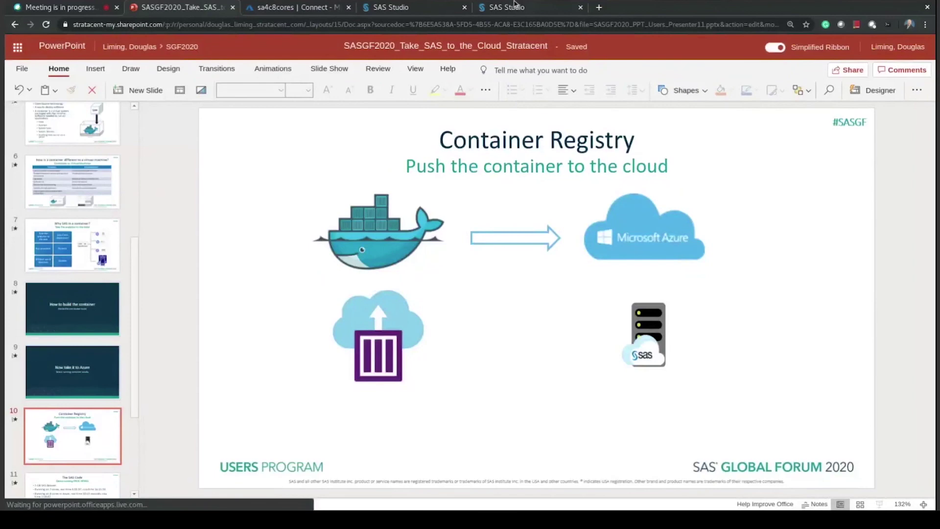
- Read the 47.76-second real time in the SAS Studio log, then go back to PowerPoint
left_click(516, 6)
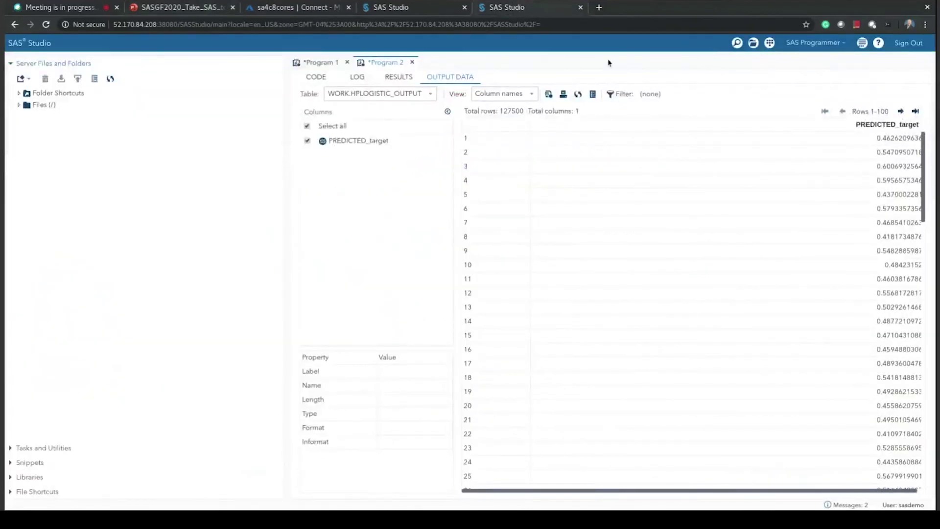
left_click(358, 77)
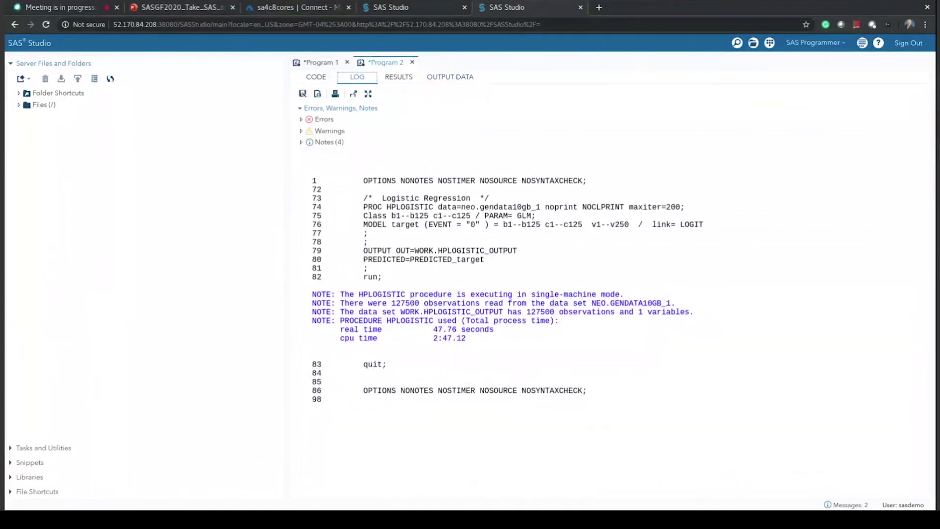
left_click(177, 7)
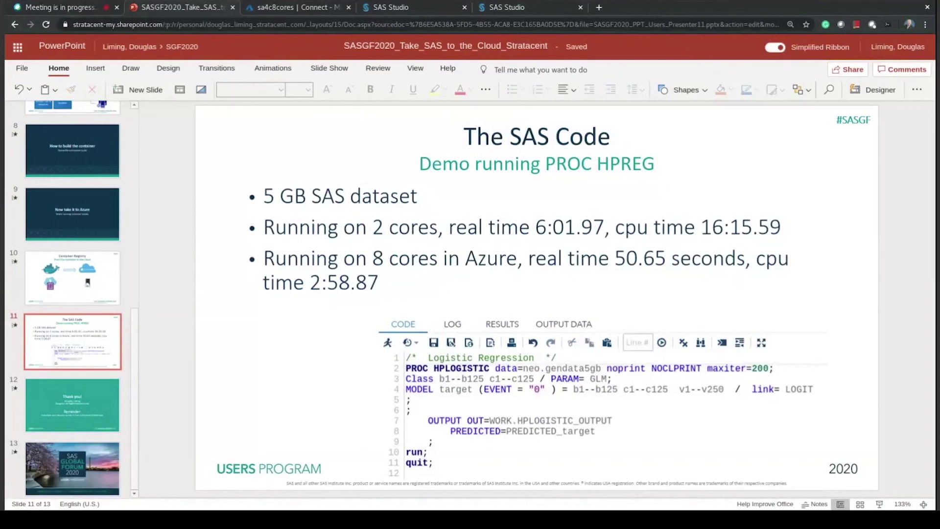
- Start the slideshow from 'The SAS Code' slide showing the 2-core versus 8-core timings
left_click(879, 504)
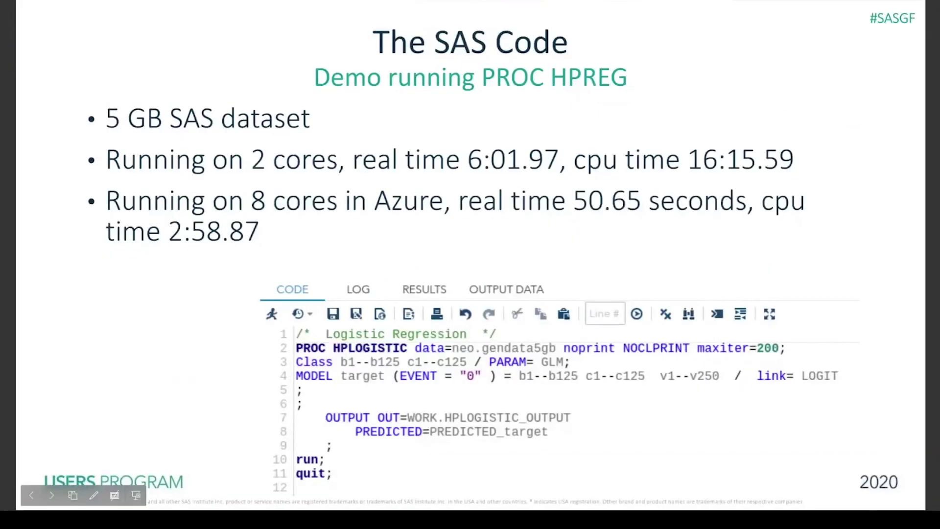